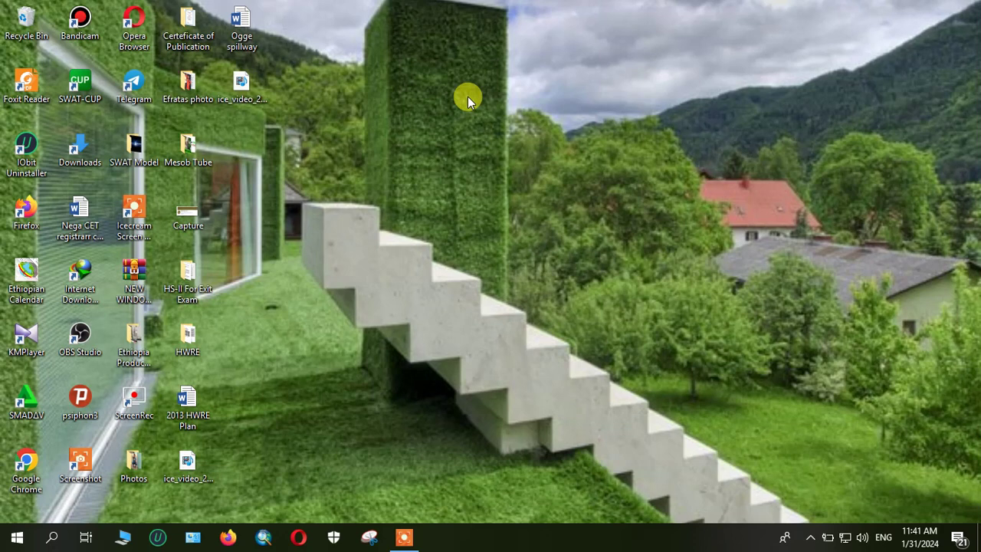
{"action": "right_click", "coordinate": [469, 89]}
{"action": "left_click", "coordinate": [479, 127]}
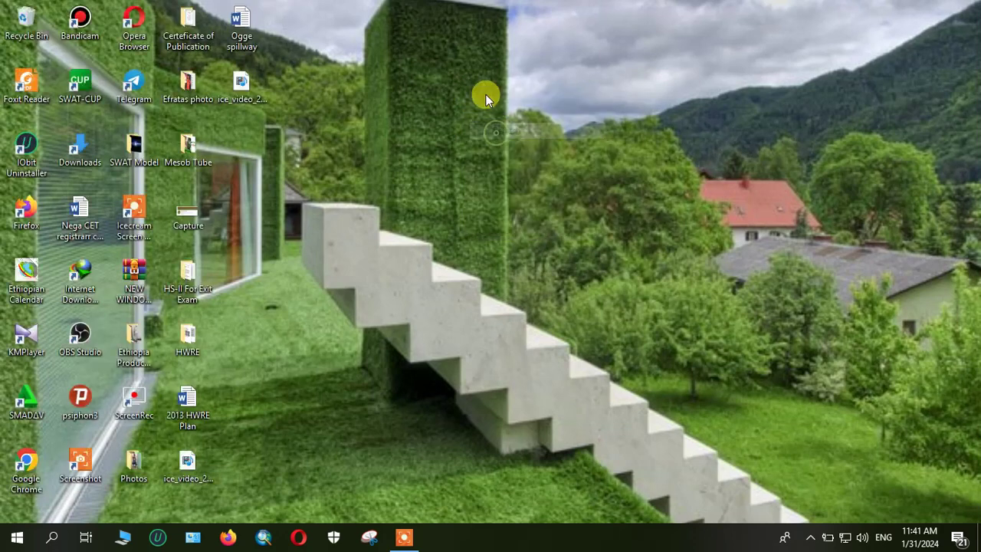
{"action": "right_click", "coordinate": [486, 94]}
{"action": "left_click", "coordinate": [488, 135]}
{"action": "right_click", "coordinate": [478, 78]}
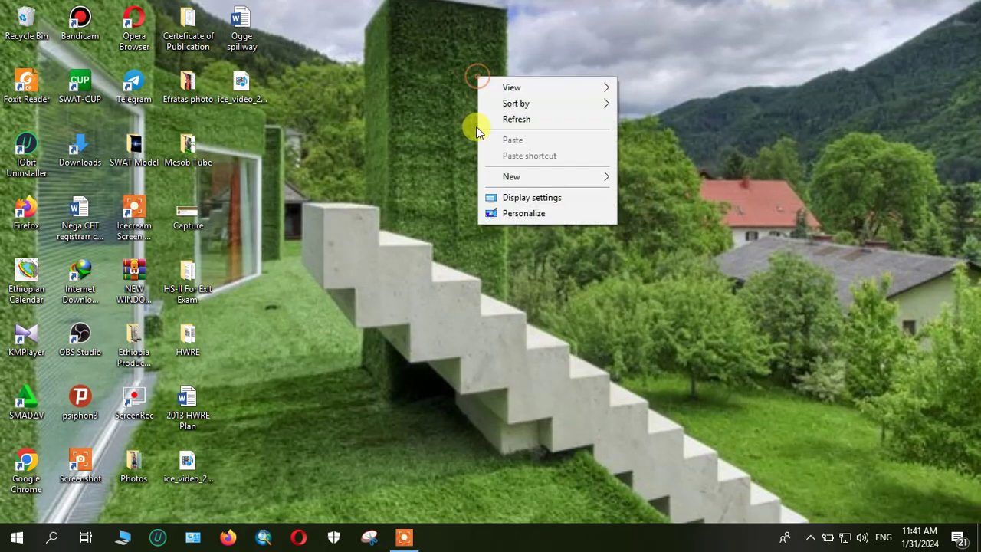
{"action": "left_click", "coordinate": [492, 120]}
{"action": "right_click", "coordinate": [475, 74]}
{"action": "left_click", "coordinate": [502, 118]}
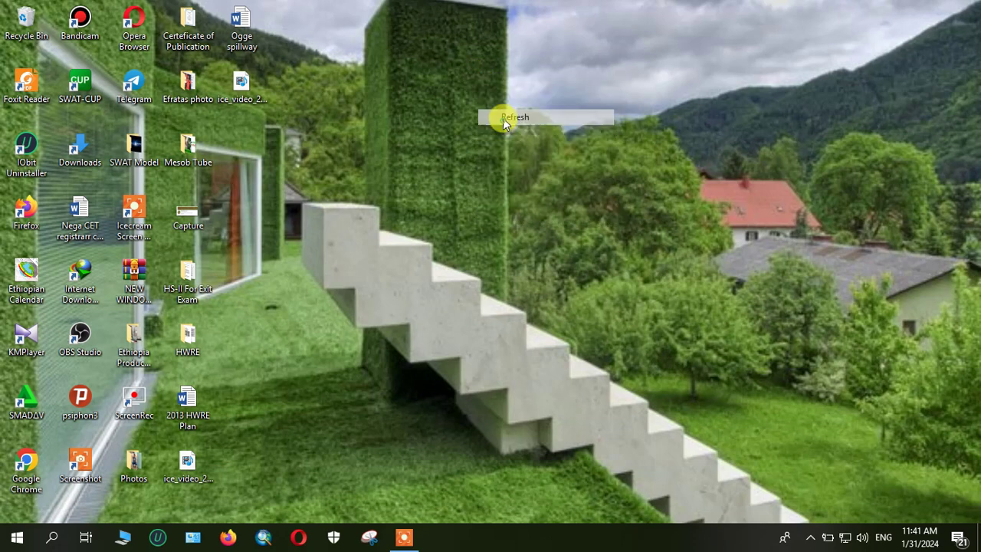
{"action": "right_click", "coordinate": [467, 76]}
{"action": "left_click", "coordinate": [501, 118]}
{"action": "right_click", "coordinate": [457, 83]}
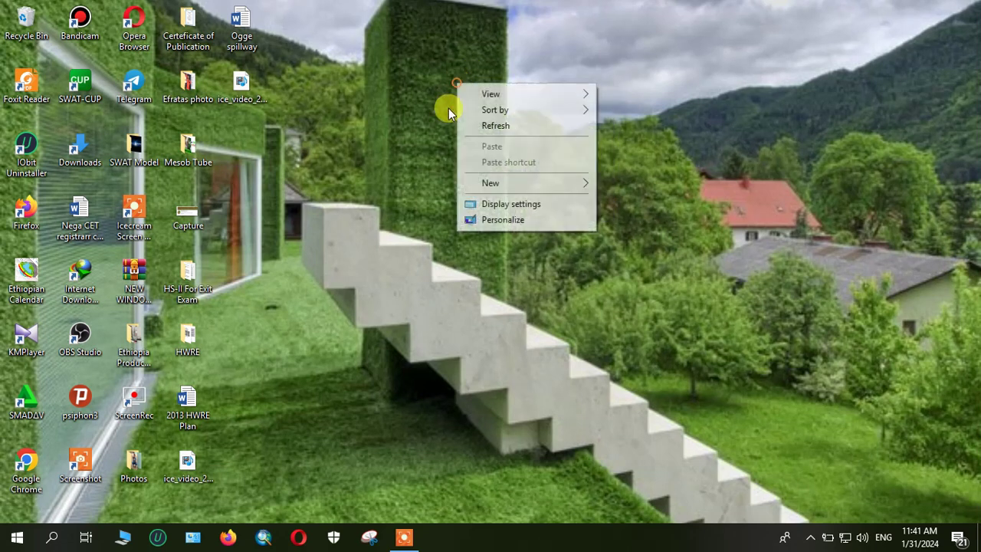
{"action": "left_click", "coordinate": [491, 125]}
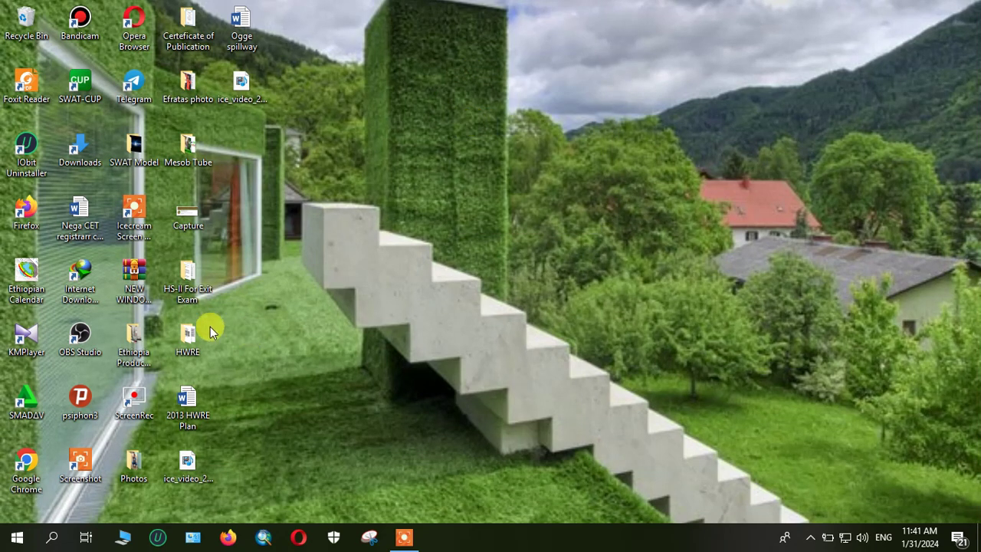
{"action": "right_click", "coordinate": [594, 51]}
{"action": "left_click", "coordinate": [626, 93]}
{"action": "right_click", "coordinate": [553, 49]}
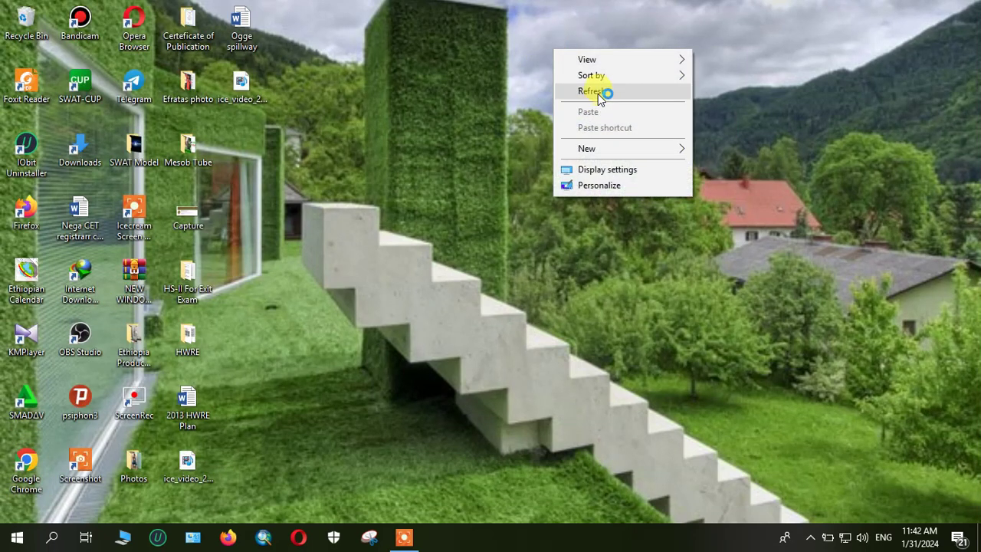
{"action": "left_click", "coordinate": [600, 93]}
{"action": "right_click", "coordinate": [538, 67]}
{"action": "left_click", "coordinate": [581, 103]}
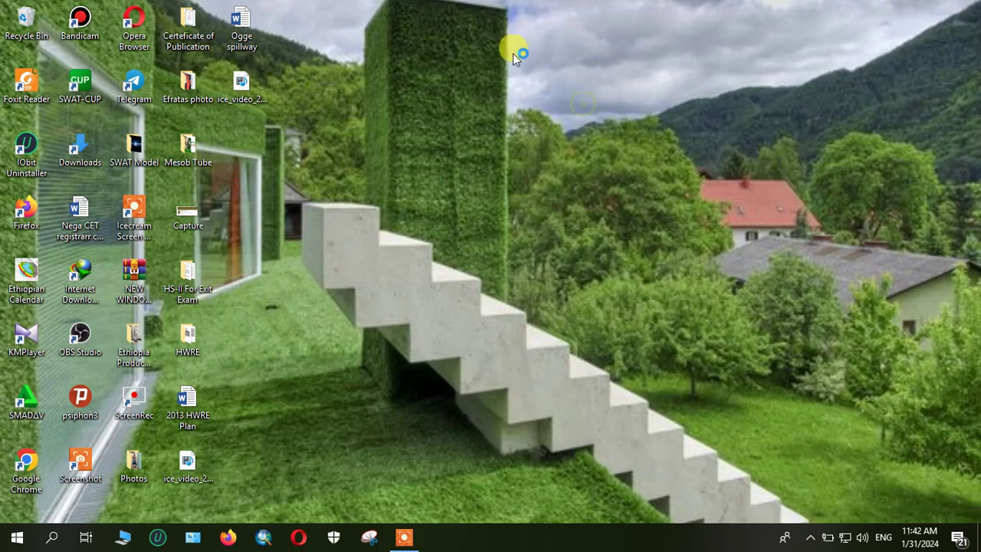
{"action": "right_click", "coordinate": [513, 54]}
{"action": "left_click", "coordinate": [552, 97]}
{"action": "right_click", "coordinate": [525, 91]}
{"action": "left_click", "coordinate": [560, 135]}
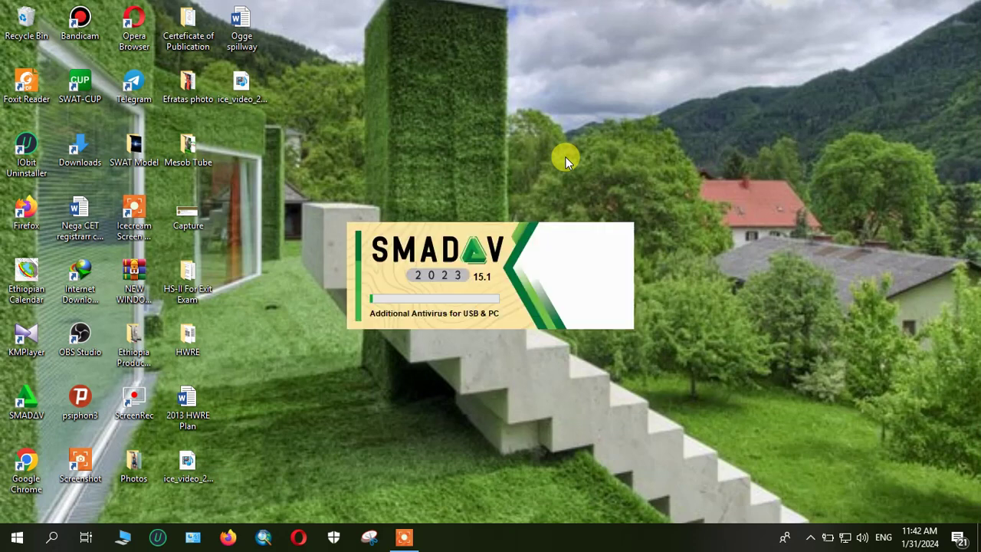
{"action": "right_click", "coordinate": [612, 76]}
{"action": "left_click", "coordinate": [636, 119]}
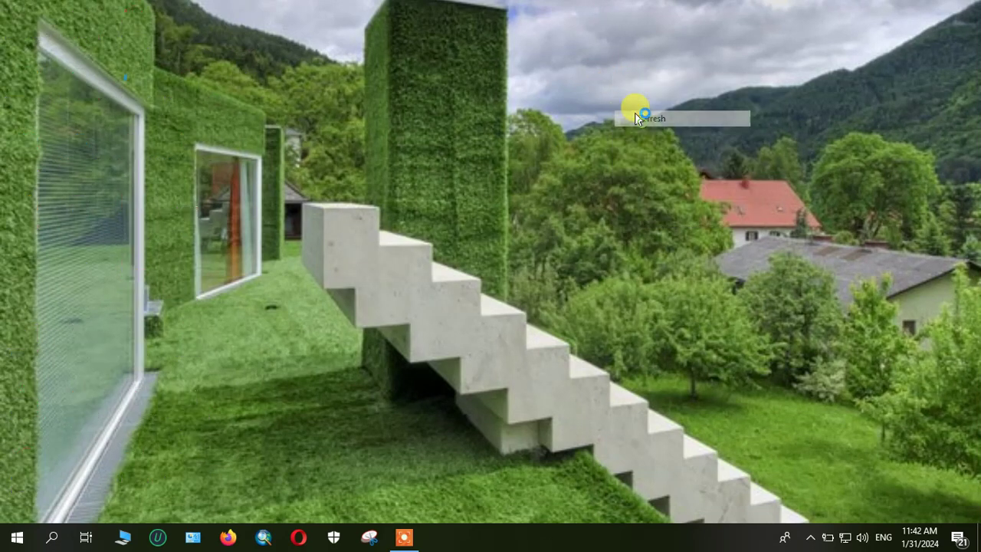
{"action": "right_click", "coordinate": [609, 62]}
{"action": "left_click", "coordinate": [640, 104]}
{"action": "right_click", "coordinate": [568, 40]}
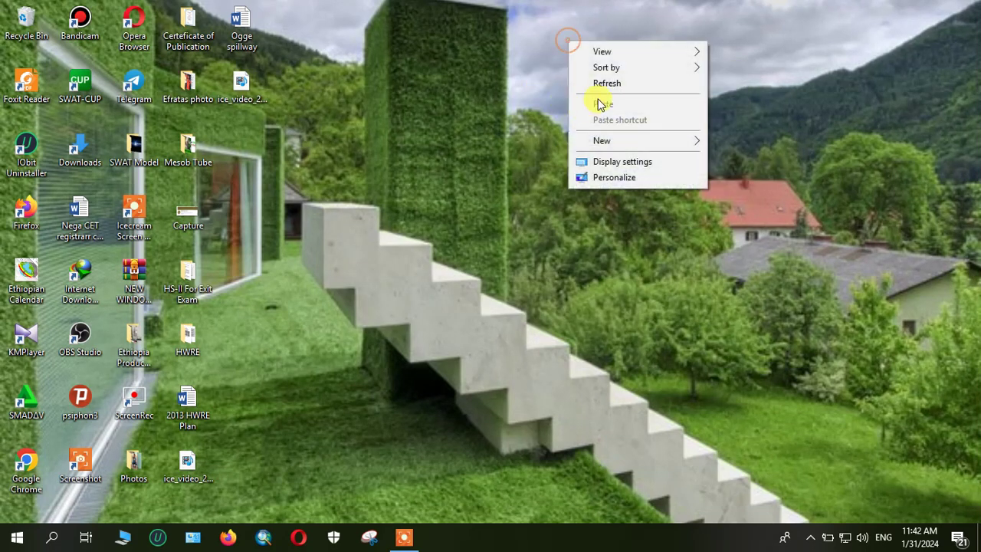
{"action": "left_click", "coordinate": [602, 79]}
{"action": "right_click", "coordinate": [514, 69]}
{"action": "left_click", "coordinate": [547, 112]}
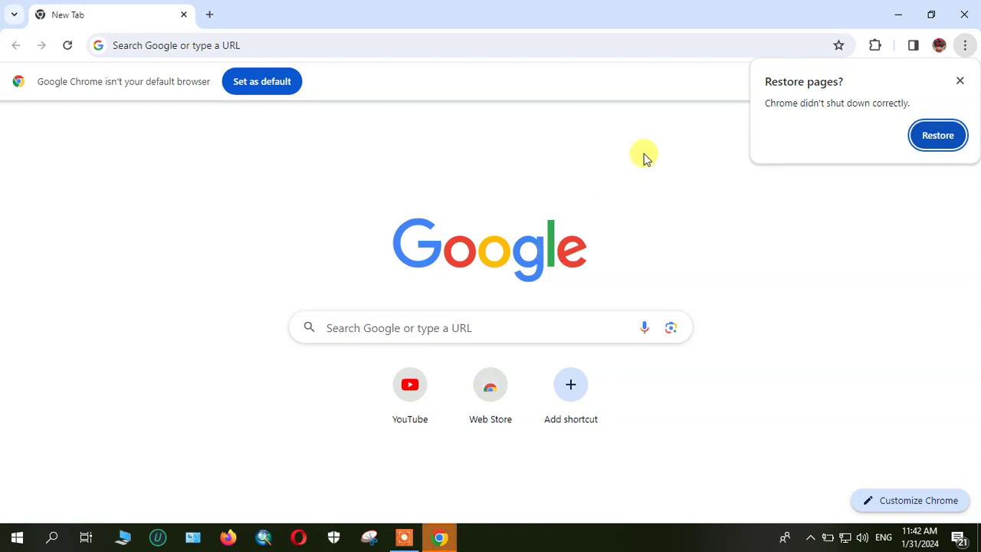
Dismiss the offer to restore the previous Chrome pages and open YouTube from the new tab's shortcuts
{"action": "left_click", "coordinate": [959, 81]}
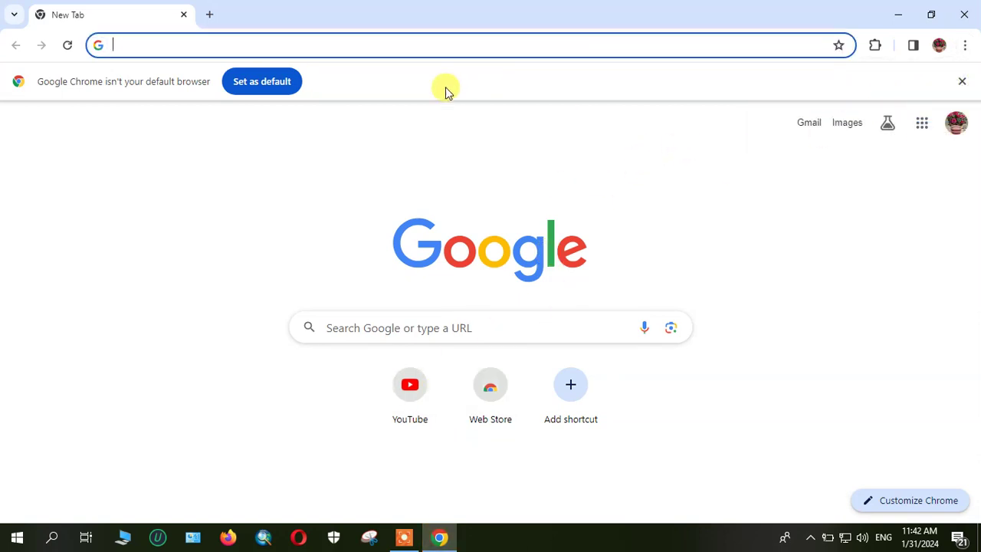
{"action": "left_click", "coordinate": [423, 401]}
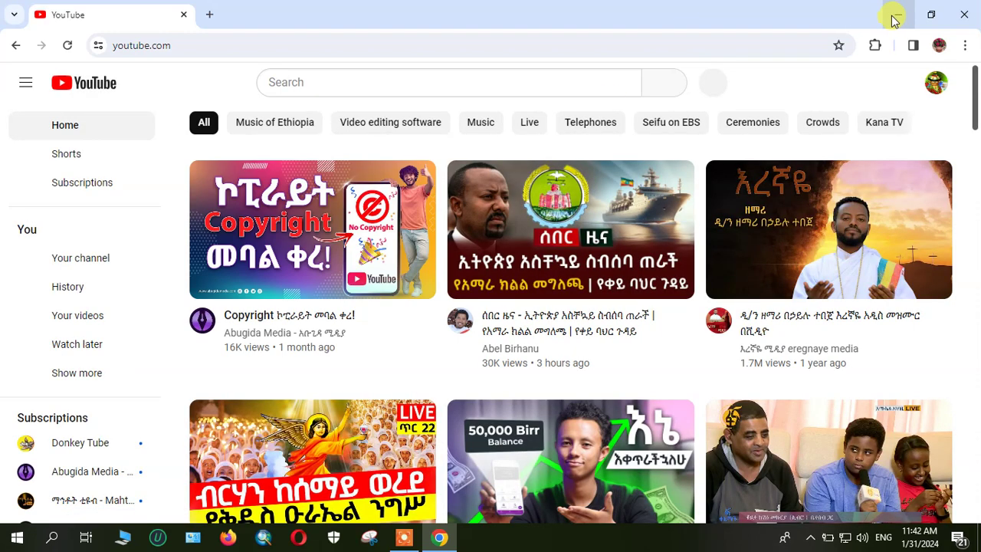
Open YouTube Studio for the signed-in MesobTube channel
{"action": "scroll", "coordinate": [582, 272], "scroll_direction": "down", "scroll_amount": 5}
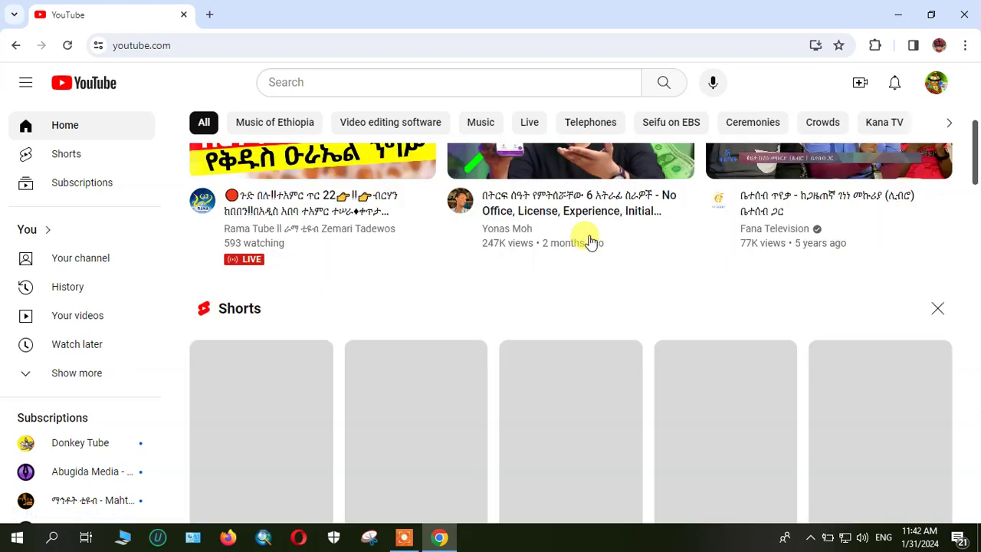
{"action": "scroll", "coordinate": [613, 176], "scroll_direction": "up", "scroll_amount": 5}
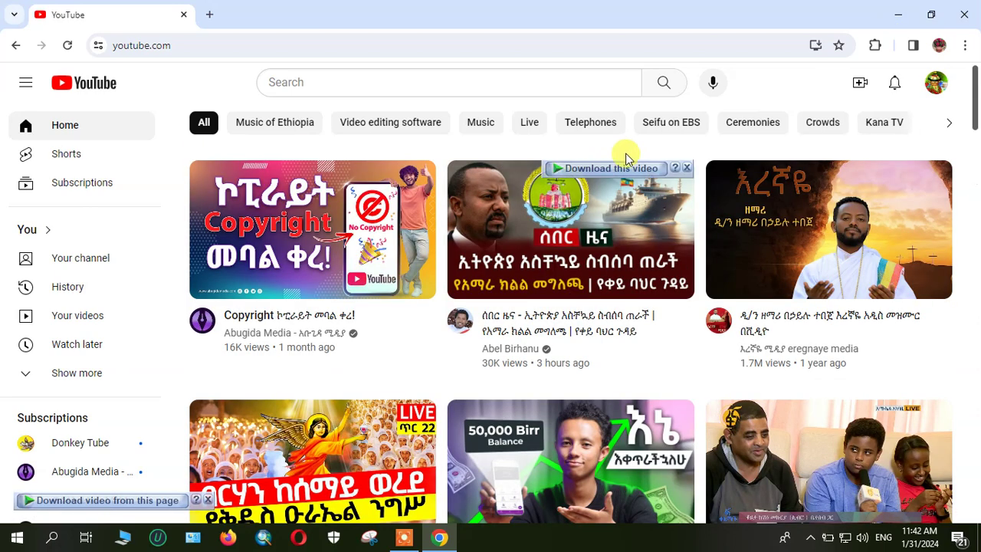
{"action": "left_click", "coordinate": [934, 83]}
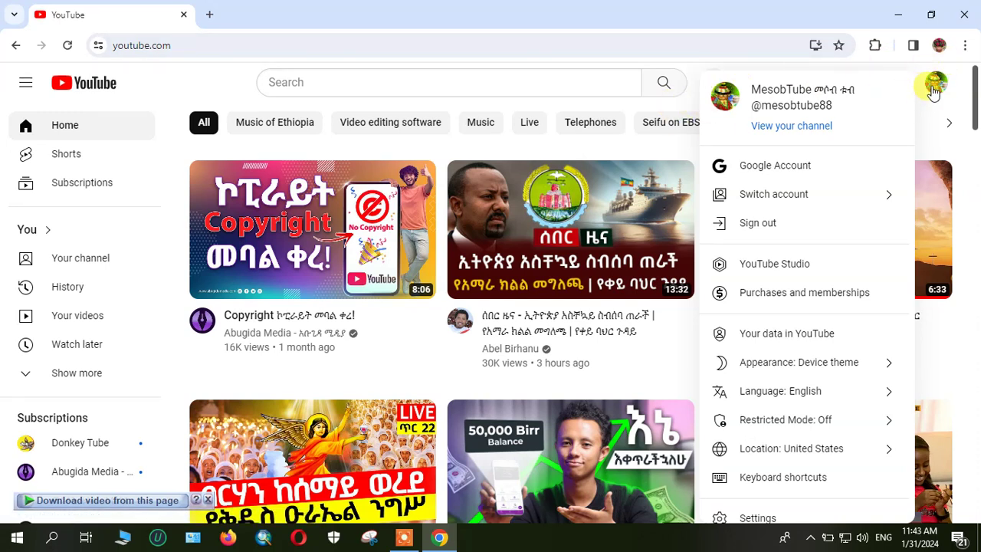
{"action": "left_click", "coordinate": [759, 265]}
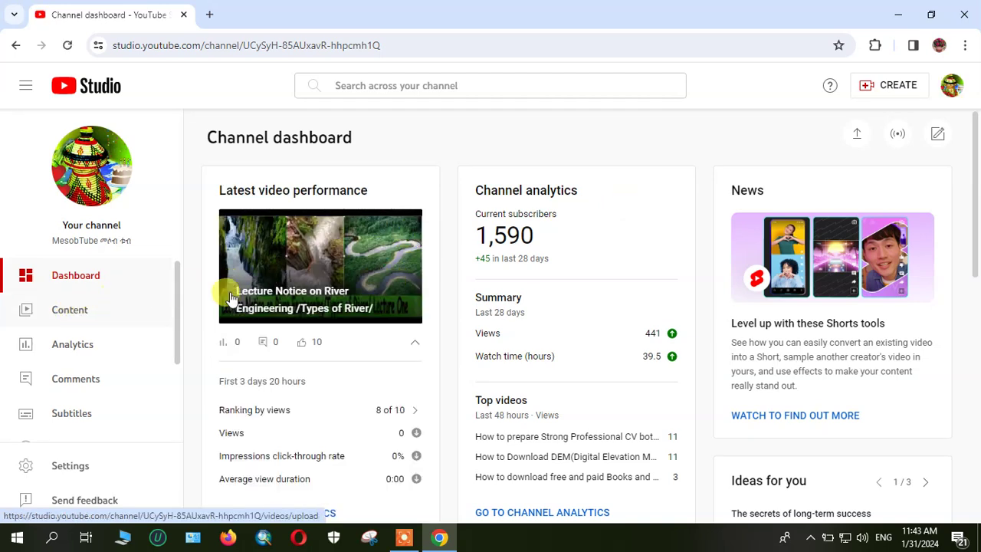
Go from the Studio dashboard to the channel's YouTube page and open the list of its own videos in Studio
{"action": "left_click", "coordinate": [950, 86]}
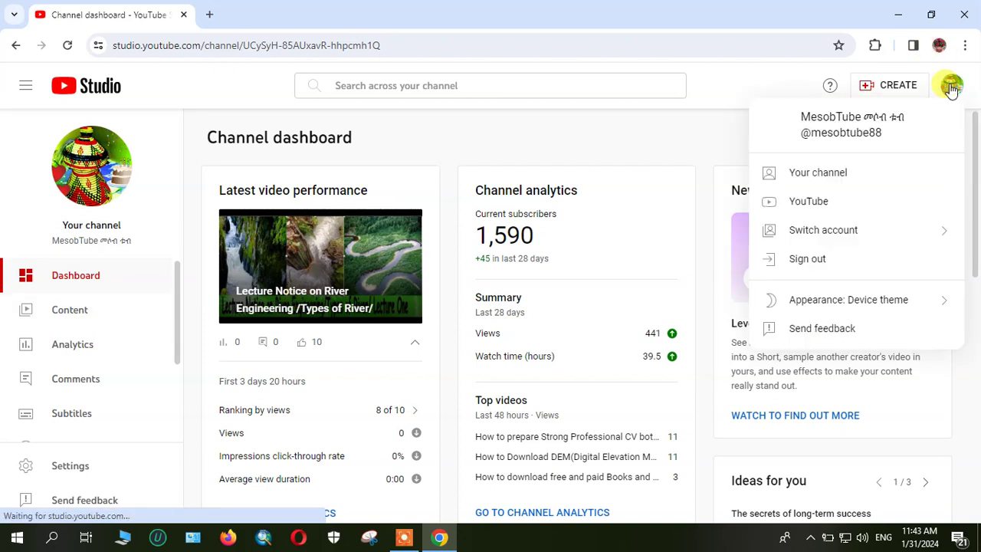
{"action": "left_click", "coordinate": [821, 176]}
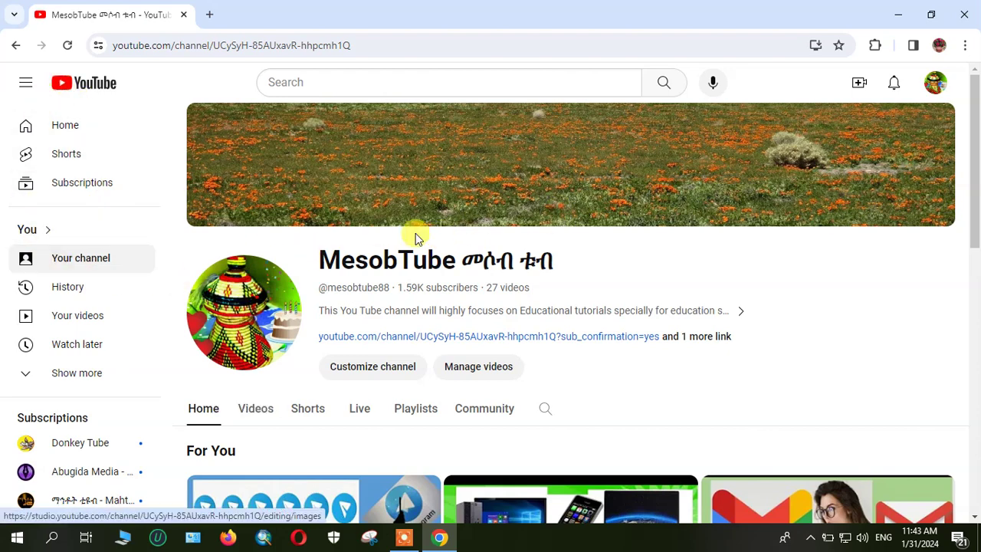
{"action": "left_click", "coordinate": [61, 267]}
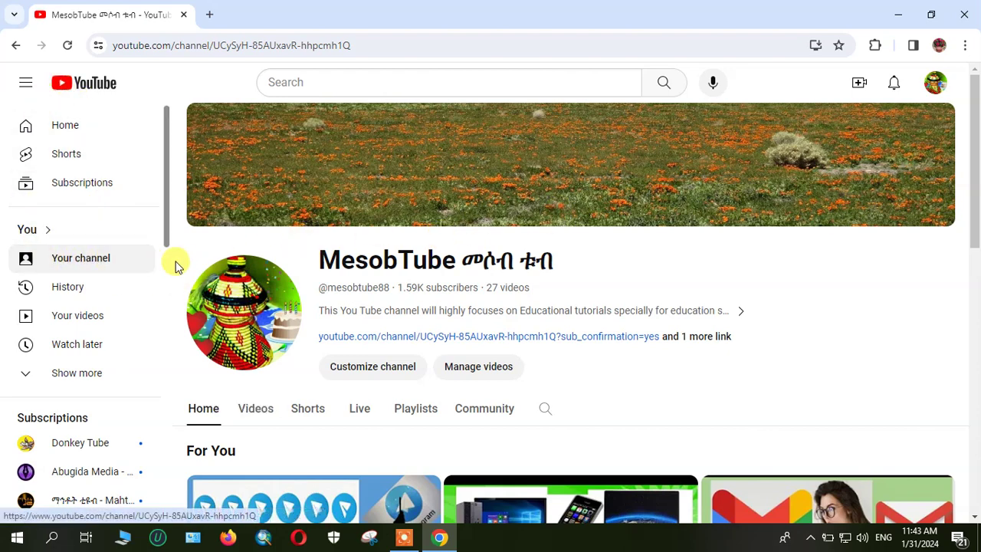
{"action": "left_click", "coordinate": [101, 314]}
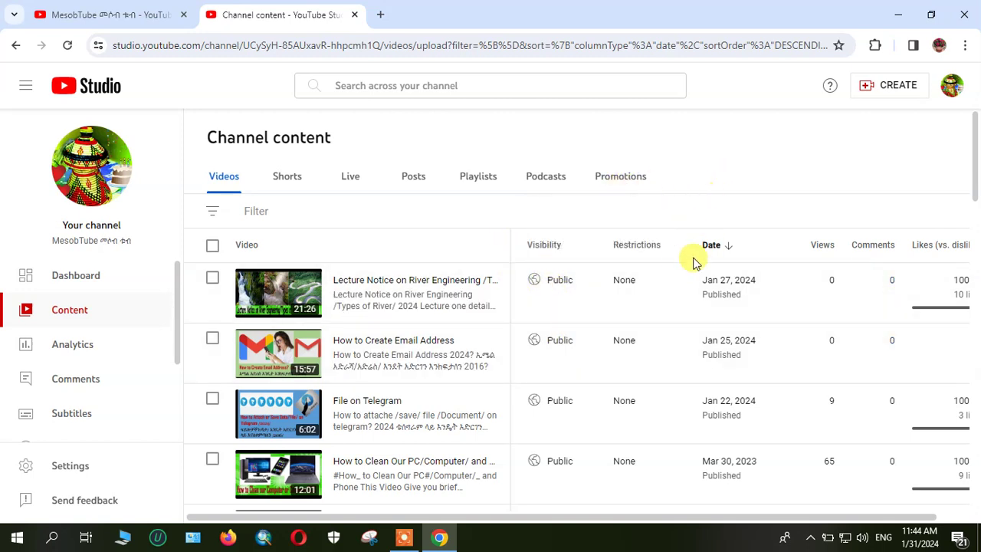
Open the notification settings from the Windows Defender summary notice and close Windows Security again
{"action": "mouse_move", "coordinate": [642, 256]}
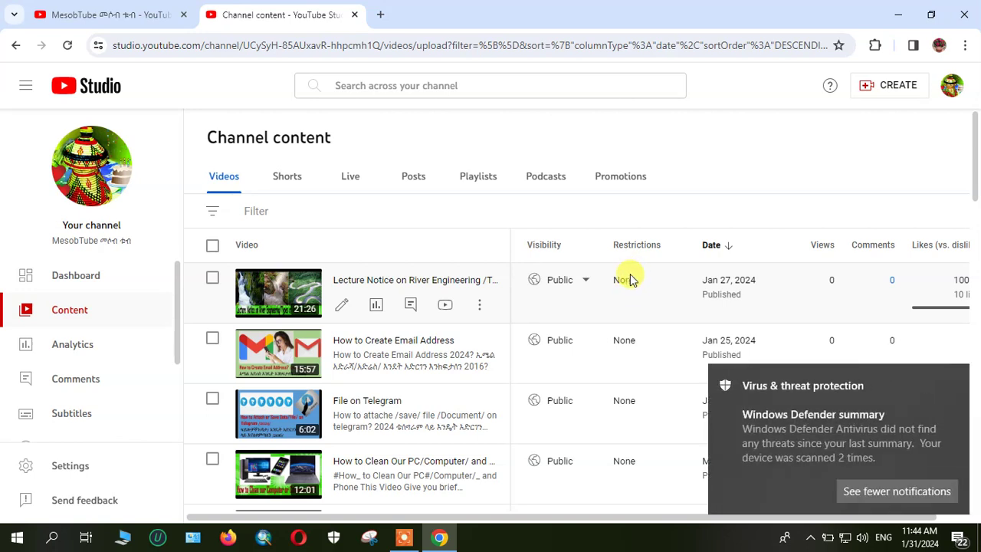
{"action": "left_click", "coordinate": [919, 494]}
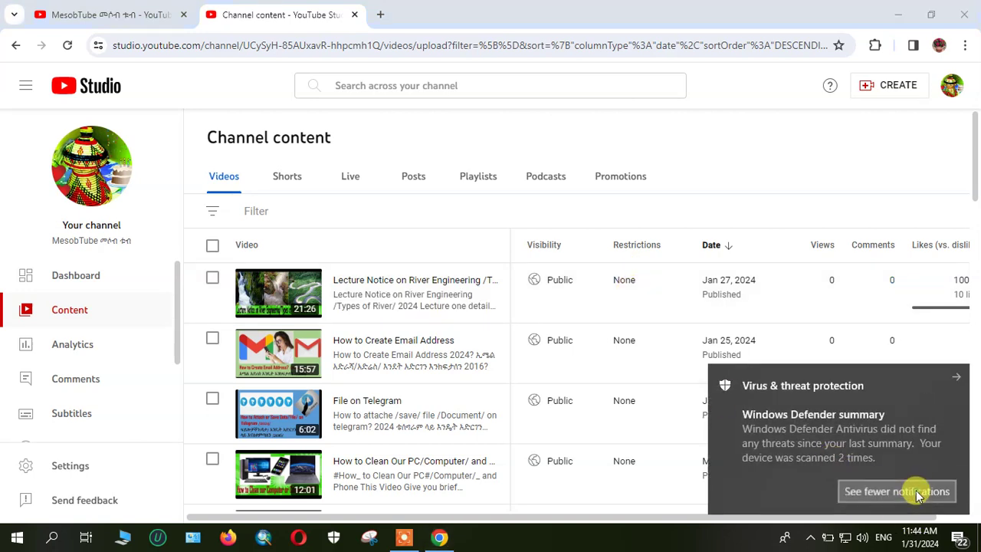
{"action": "scroll", "coordinate": [631, 291], "scroll_direction": "down", "scroll_amount": 2}
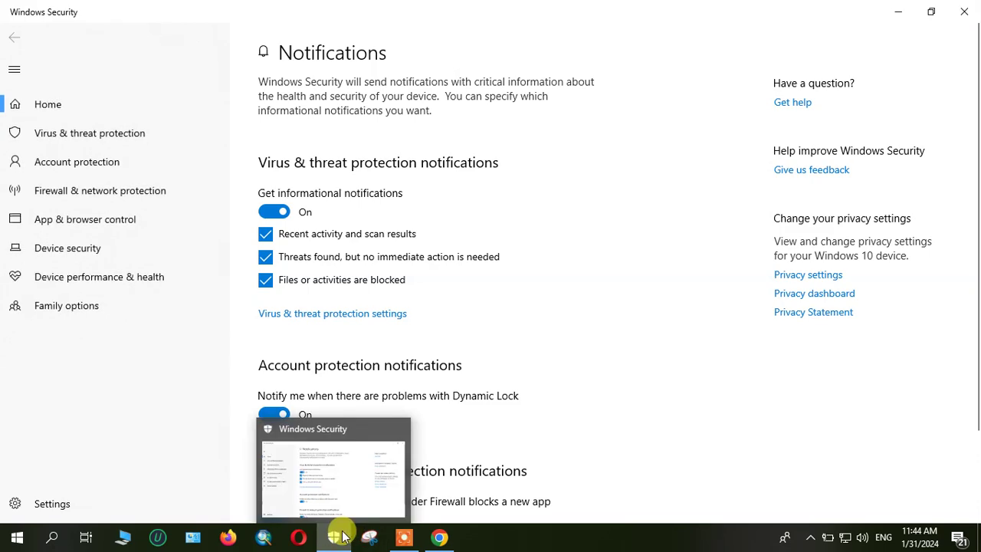
{"action": "left_click", "coordinate": [958, 12]}
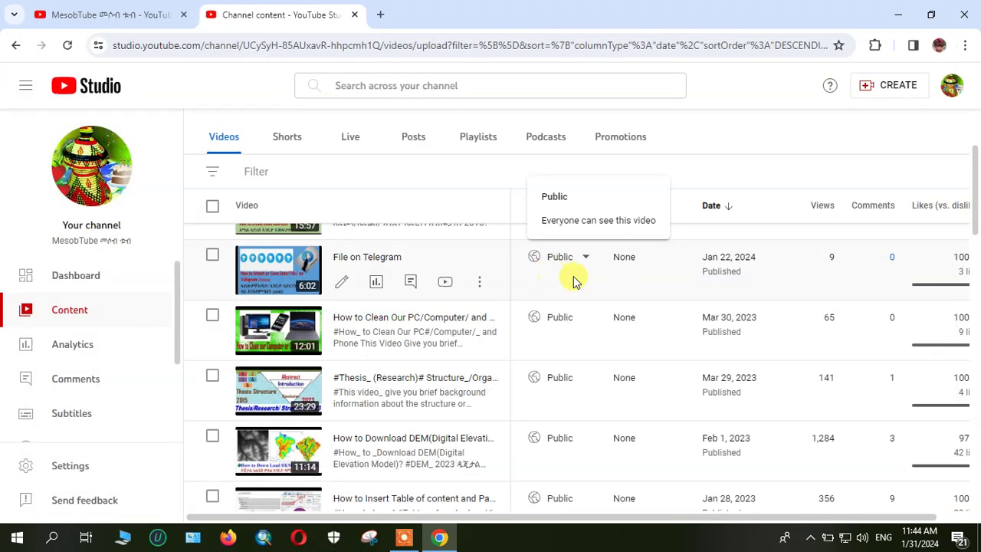
Examine the full list of uploaded videos in the channel content, including their visibility, restrictions, dates, views and comments
{"action": "scroll", "coordinate": [573, 277], "scroll_direction": "up", "scroll_amount": 3}
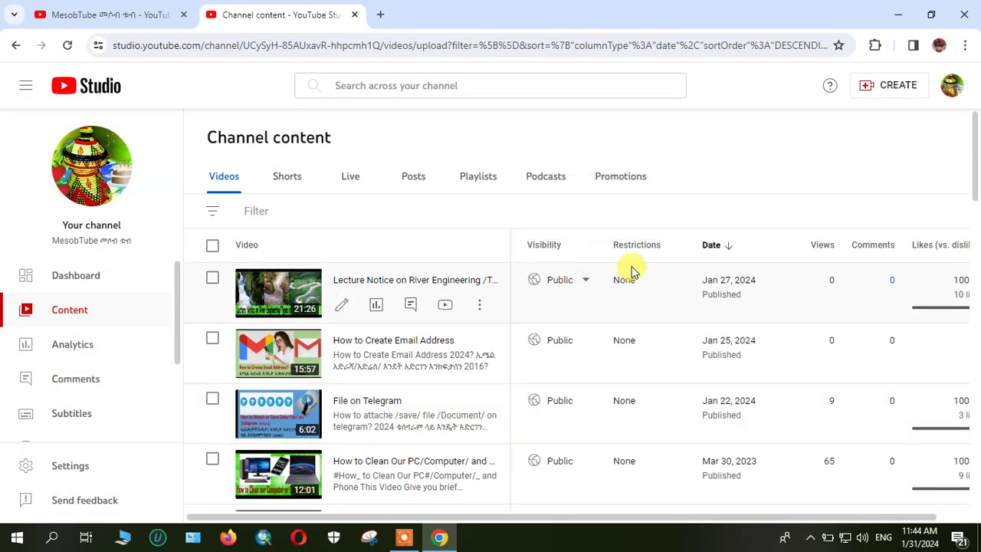
{"action": "scroll", "coordinate": [631, 275], "scroll_direction": "down", "scroll_amount": 3}
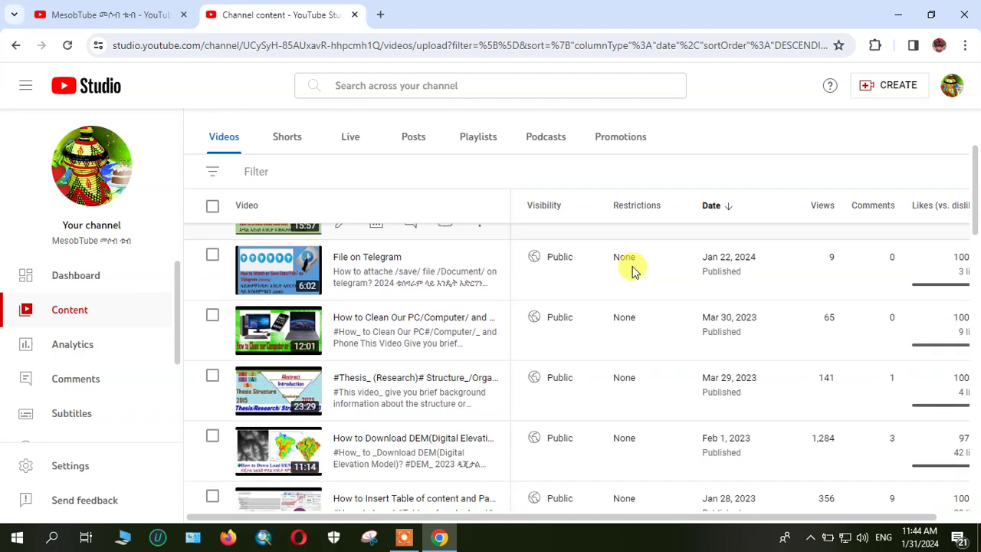
{"action": "scroll", "coordinate": [631, 280], "scroll_direction": "down", "scroll_amount": 4}
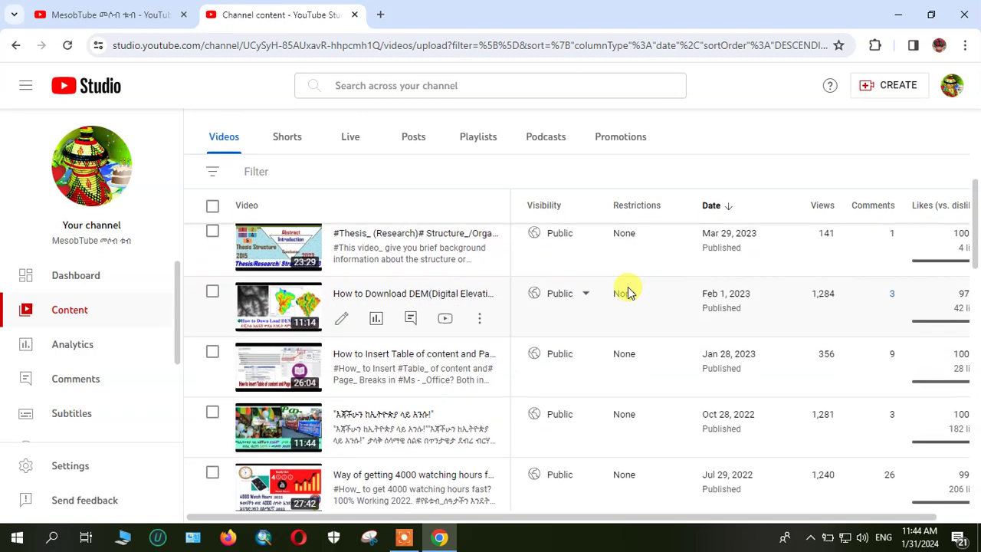
{"action": "scroll", "coordinate": [625, 334], "scroll_direction": "down", "scroll_amount": 5}
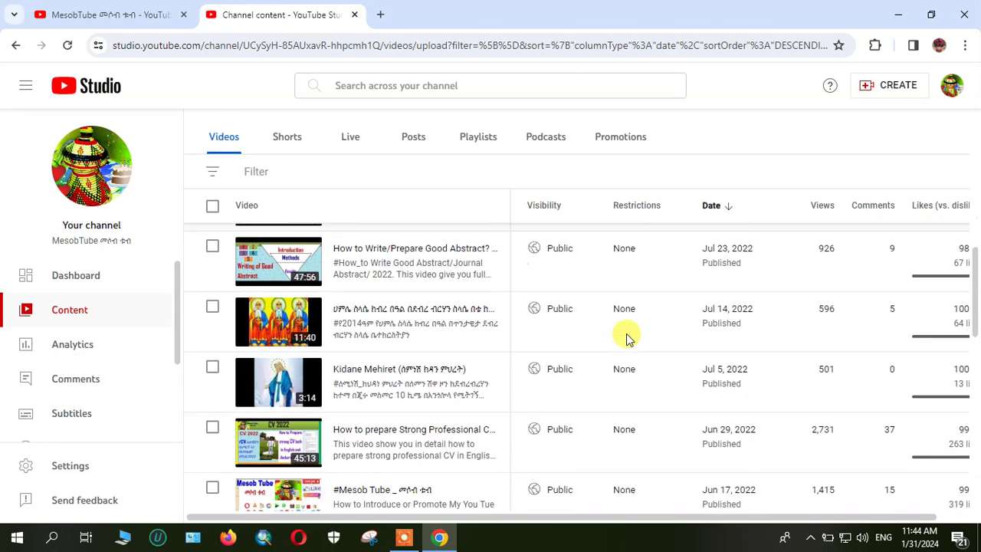
{"action": "scroll", "coordinate": [625, 337], "scroll_direction": "down", "scroll_amount": 3}
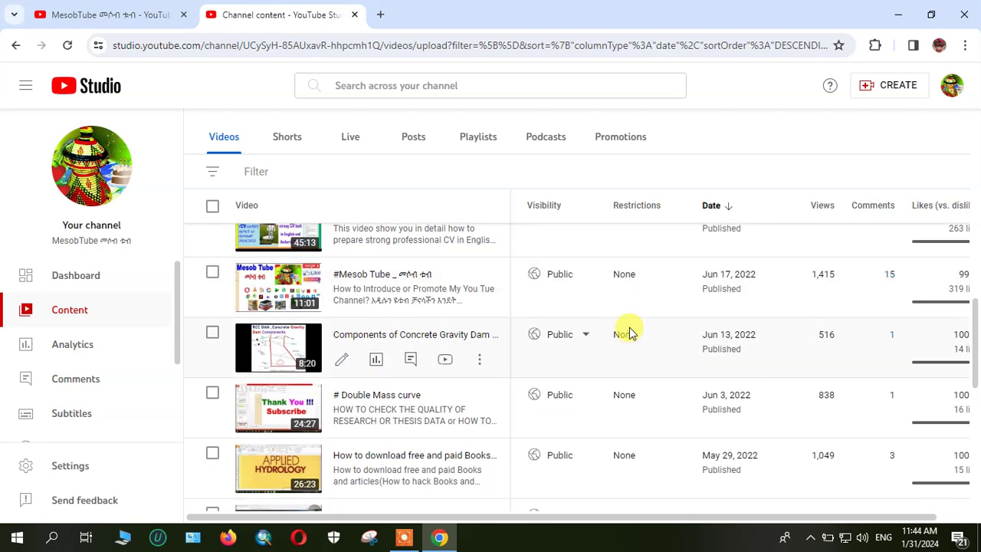
{"action": "scroll", "coordinate": [630, 334], "scroll_direction": "down", "scroll_amount": 1}
{"action": "scroll", "coordinate": [629, 331], "scroll_direction": "down", "scroll_amount": 1}
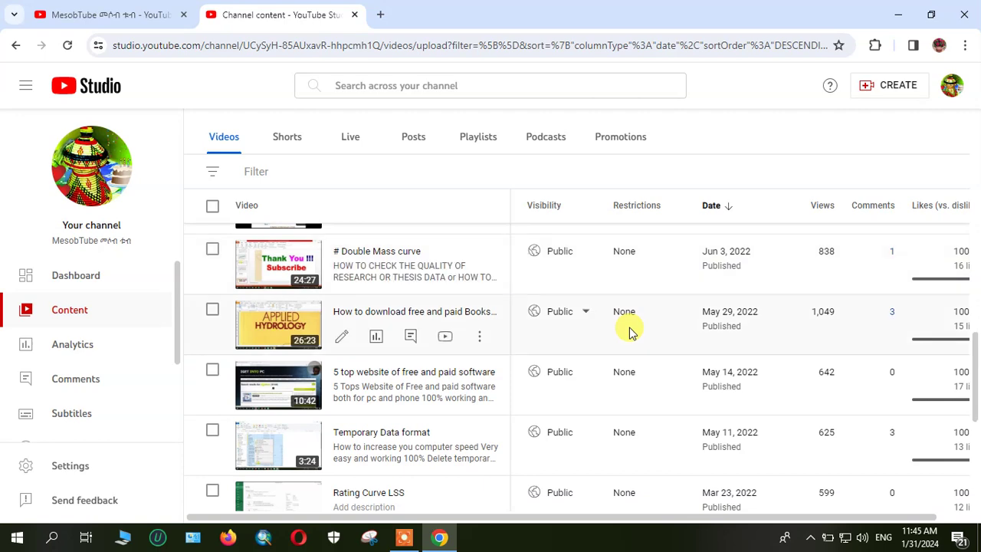
{"action": "scroll", "coordinate": [630, 331], "scroll_direction": "down", "scroll_amount": 4}
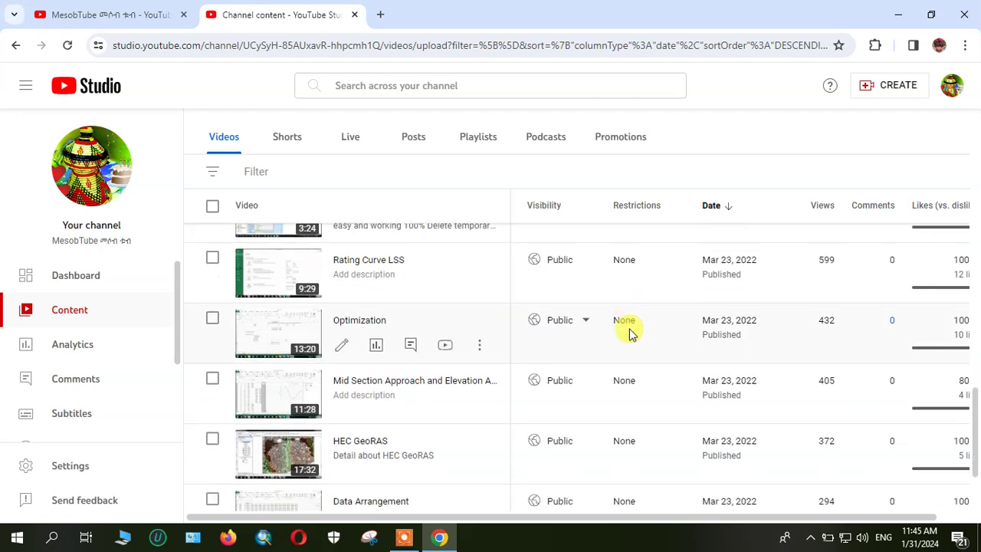
{"action": "scroll", "coordinate": [630, 331], "scroll_direction": "down", "scroll_amount": 2}
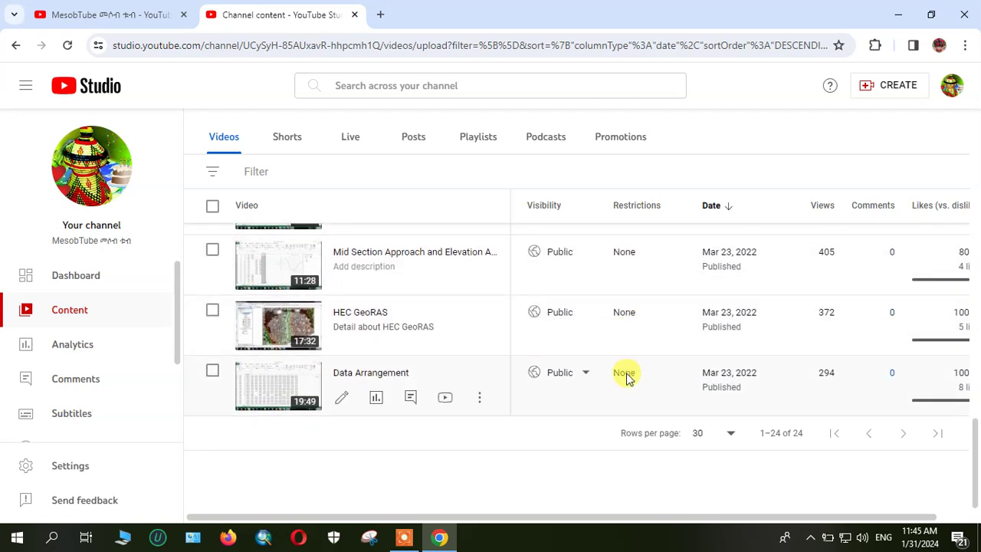
{"action": "scroll", "coordinate": [619, 297], "scroll_direction": "up", "scroll_amount": 10}
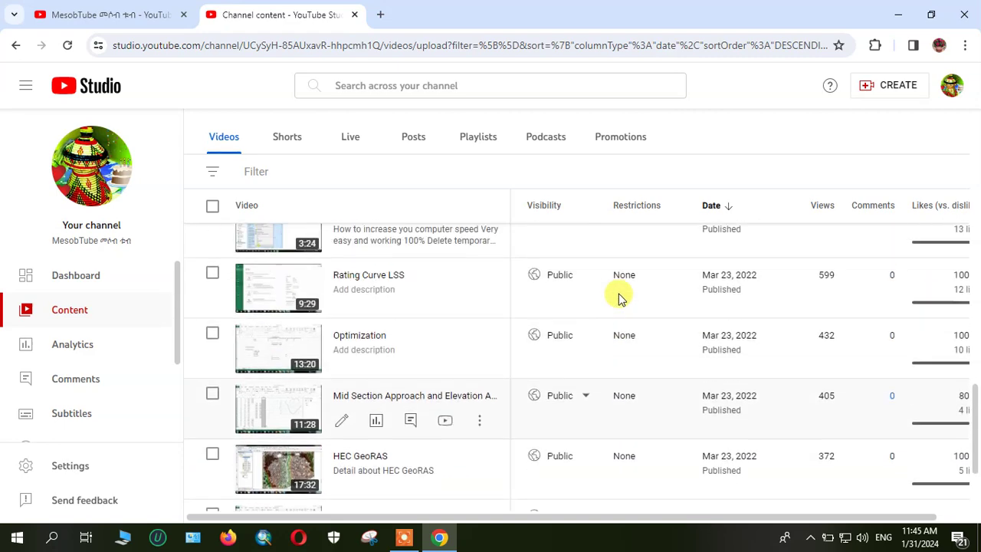
{"action": "scroll", "coordinate": [620, 299], "scroll_direction": "up", "scroll_amount": 5}
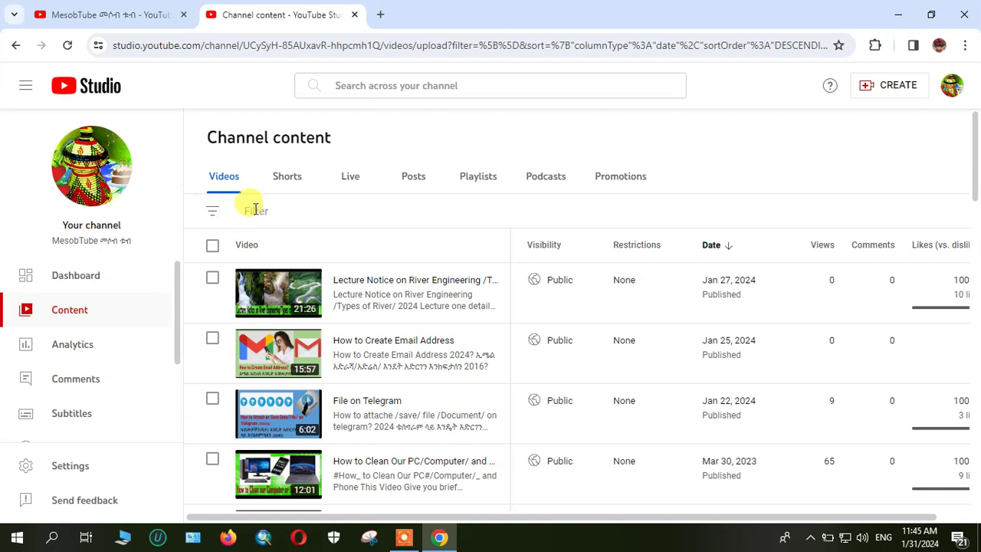
Filter the channel's videos by Copyright to check for claims, and clear the filter again
{"action": "left_click", "coordinate": [211, 213]}
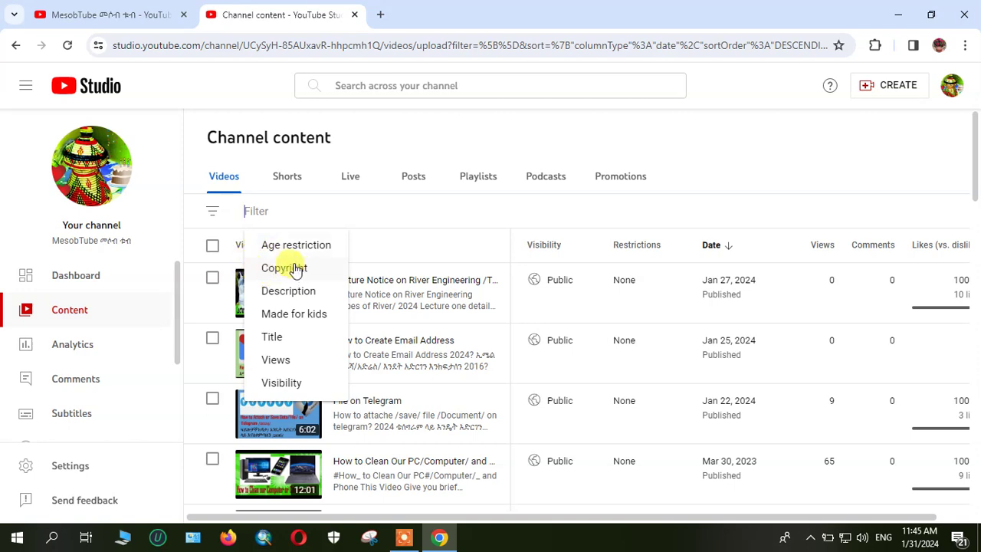
{"action": "left_click", "coordinate": [294, 266]}
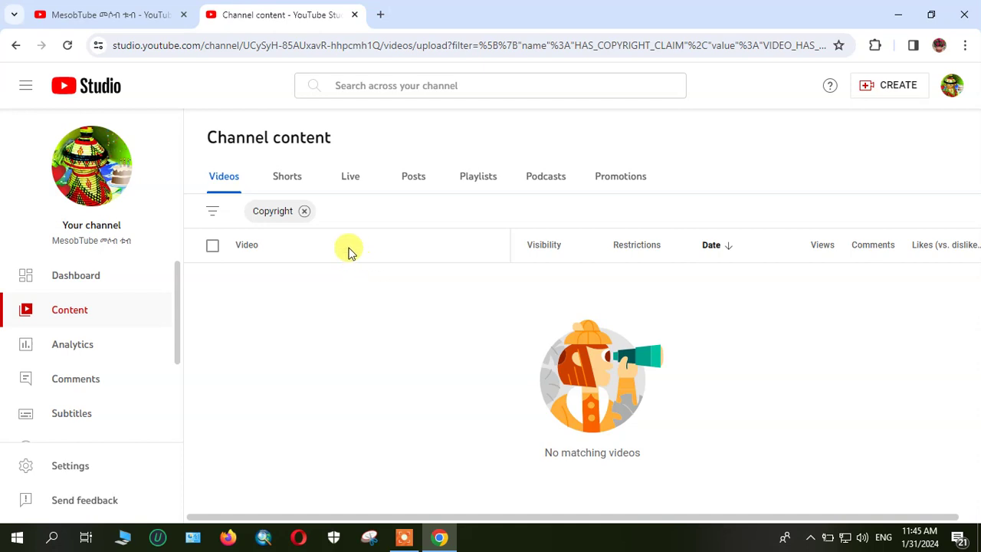
{"action": "left_click", "coordinate": [304, 212]}
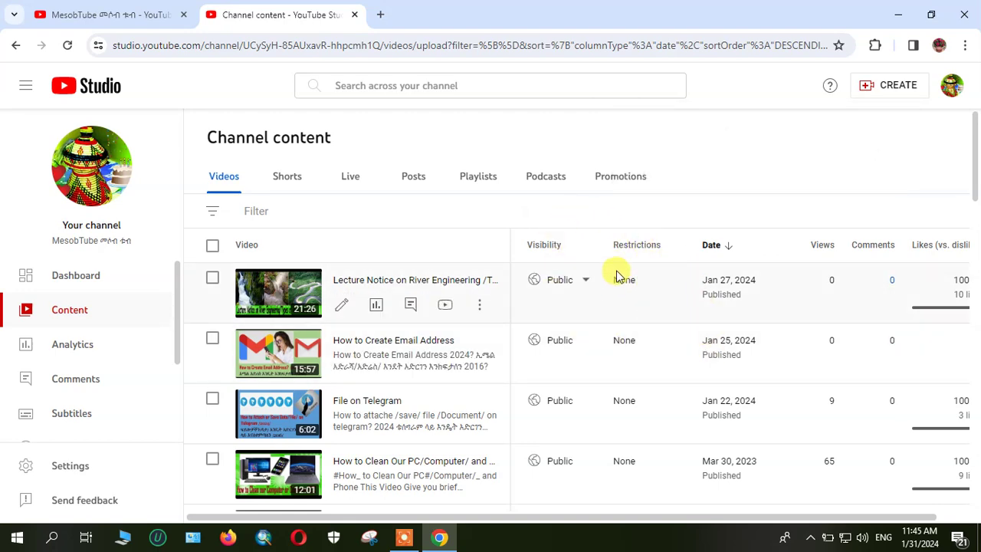
Examine the restrictions of every uploaded video in the unfiltered list, from the newest to the oldest
{"action": "scroll", "coordinate": [617, 276], "scroll_direction": "down", "scroll_amount": 15}
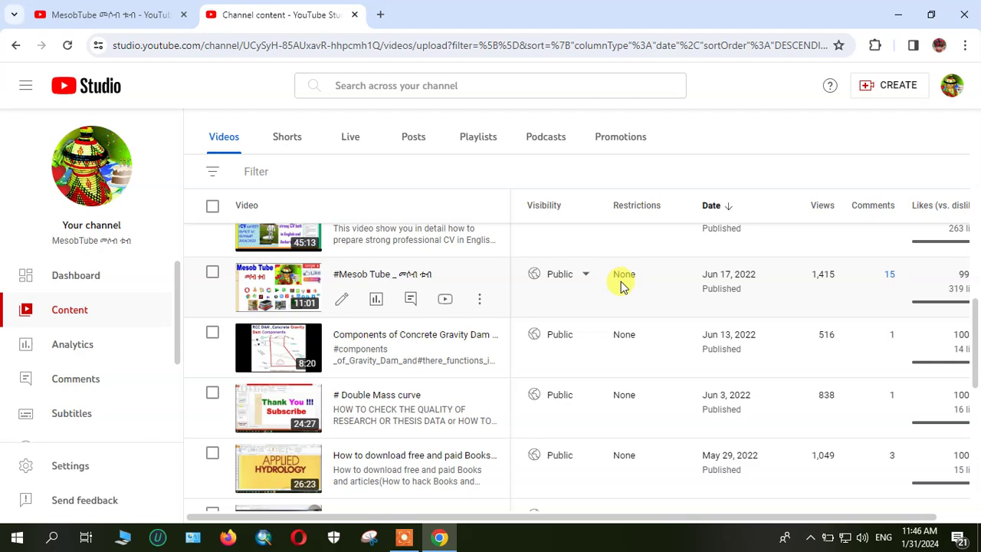
{"action": "scroll", "coordinate": [622, 285], "scroll_direction": "down", "scroll_amount": 8}
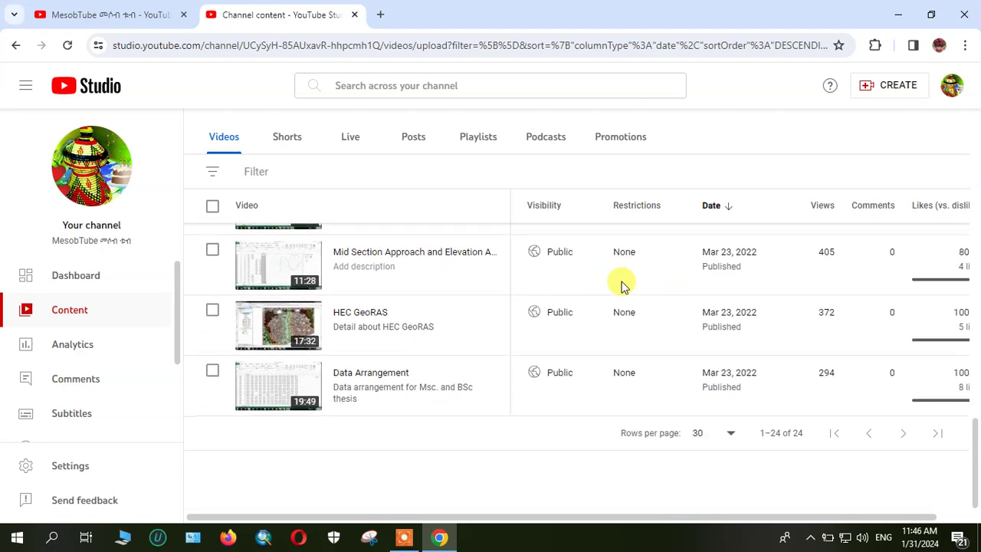
{"action": "scroll", "coordinate": [630, 328], "scroll_direction": "up", "scroll_amount": 20}
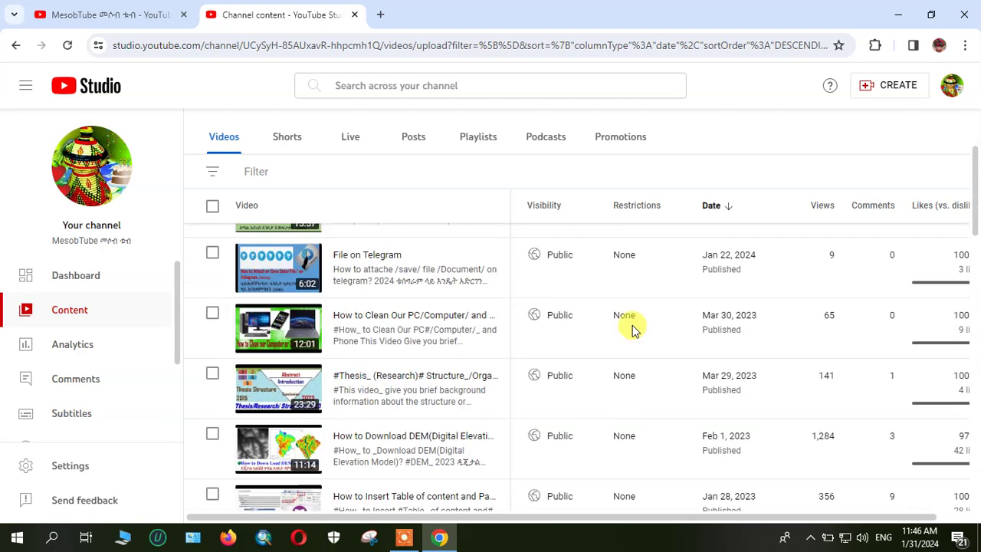
{"action": "scroll", "coordinate": [632, 329], "scroll_direction": "up", "scroll_amount": 3}
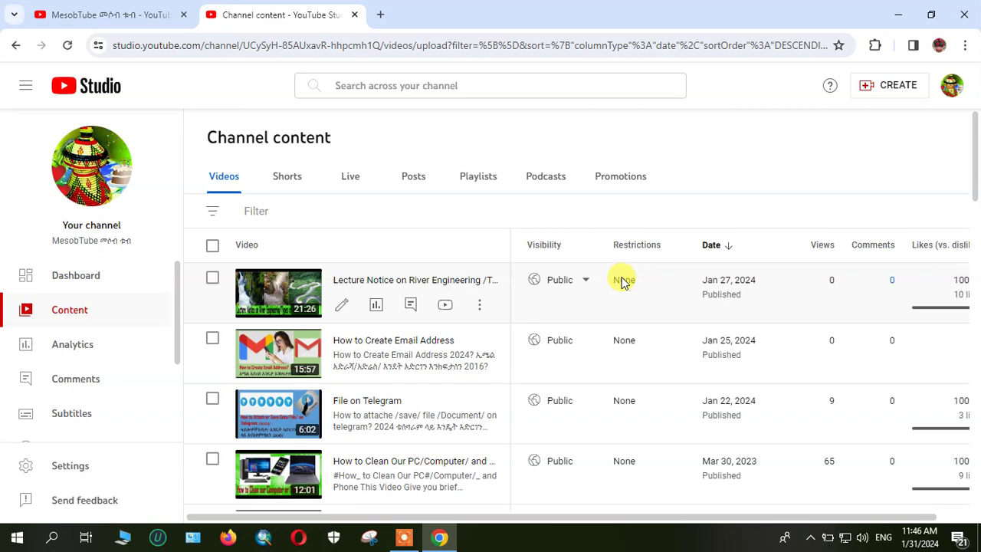
{"action": "scroll", "coordinate": [622, 283], "scroll_direction": "down", "scroll_amount": 15}
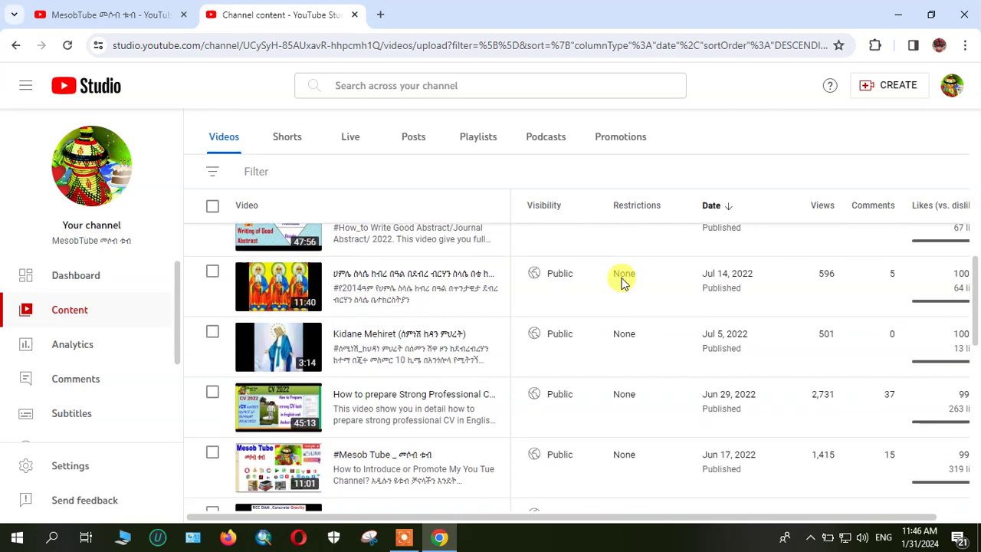
{"action": "scroll", "coordinate": [621, 283], "scroll_direction": "down", "scroll_amount": 5}
{"action": "scroll", "coordinate": [624, 291], "scroll_direction": "up", "scroll_amount": 10}
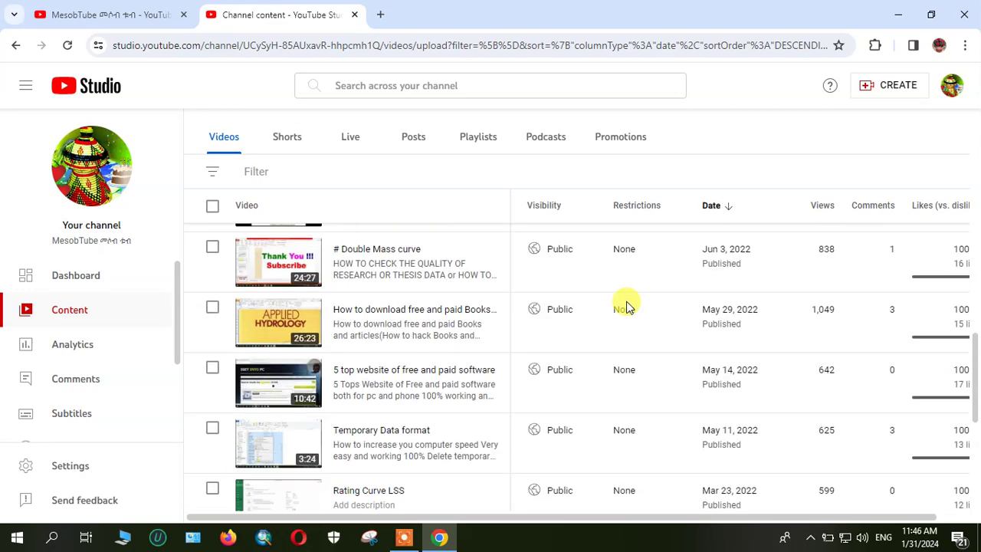
{"action": "scroll", "coordinate": [626, 305], "scroll_direction": "up", "scroll_amount": 10}
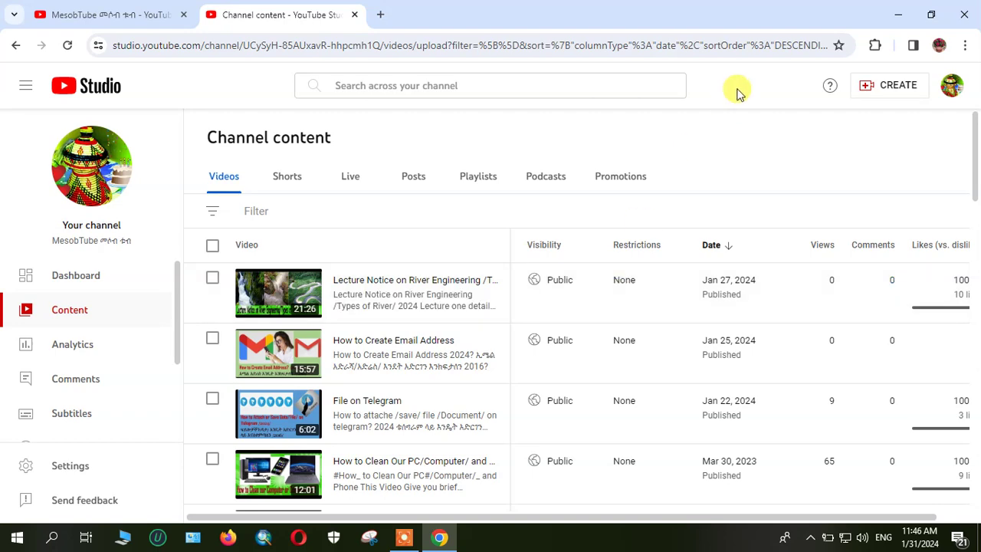
{"action": "left_click", "coordinate": [892, 15]}
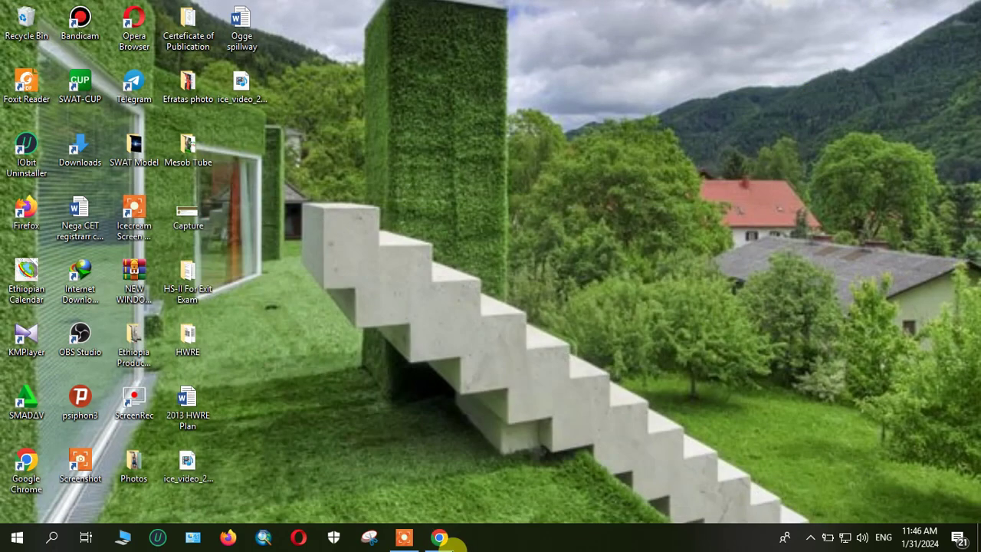
{"action": "left_click", "coordinate": [417, 521]}
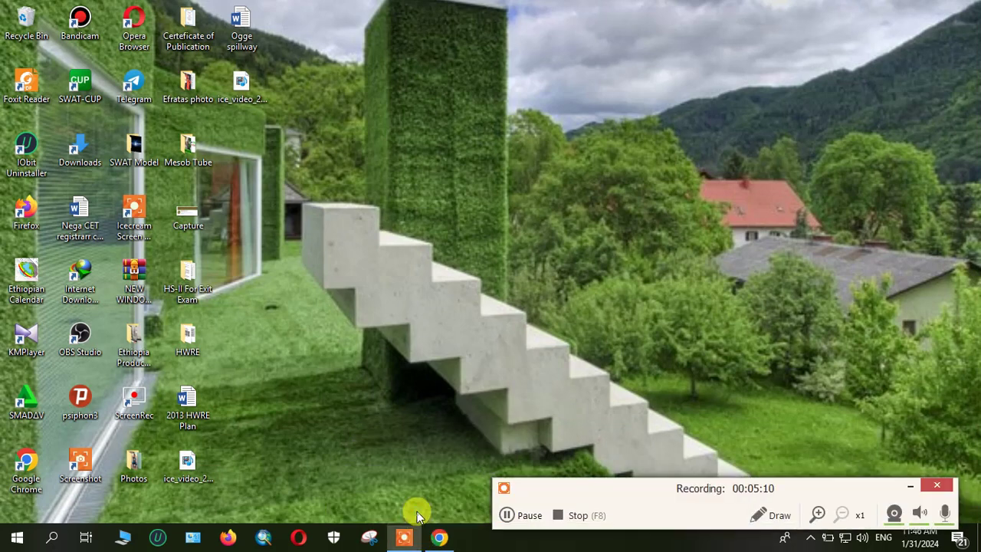